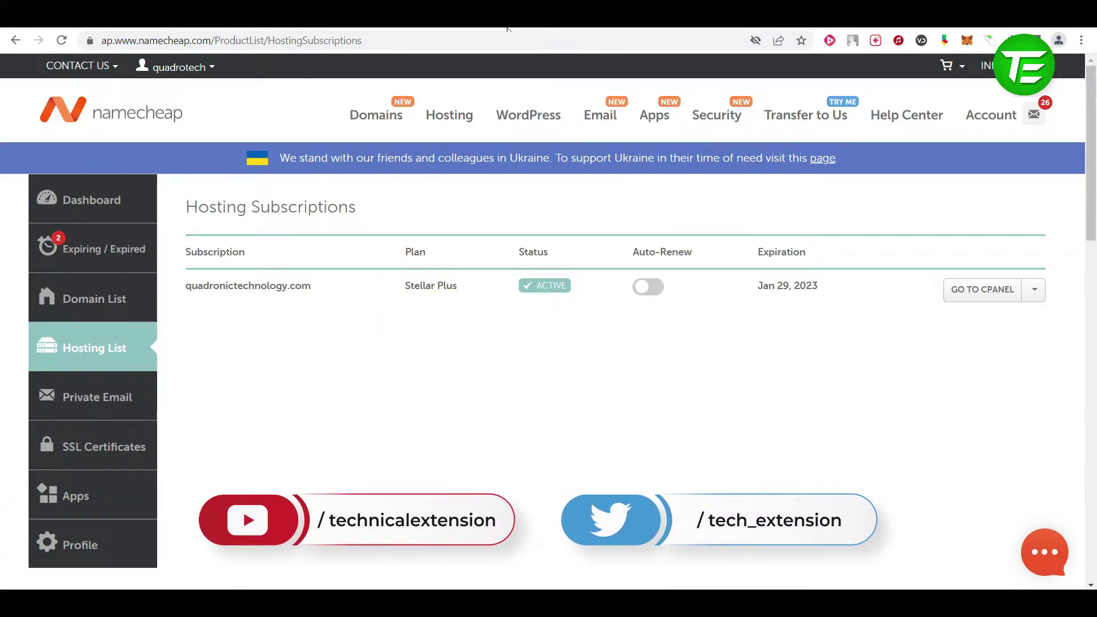
Step: Open cPanel for the quadronictechnology.com hosting subscription and open its File Manager
right_click(974, 295)
click(981, 289)
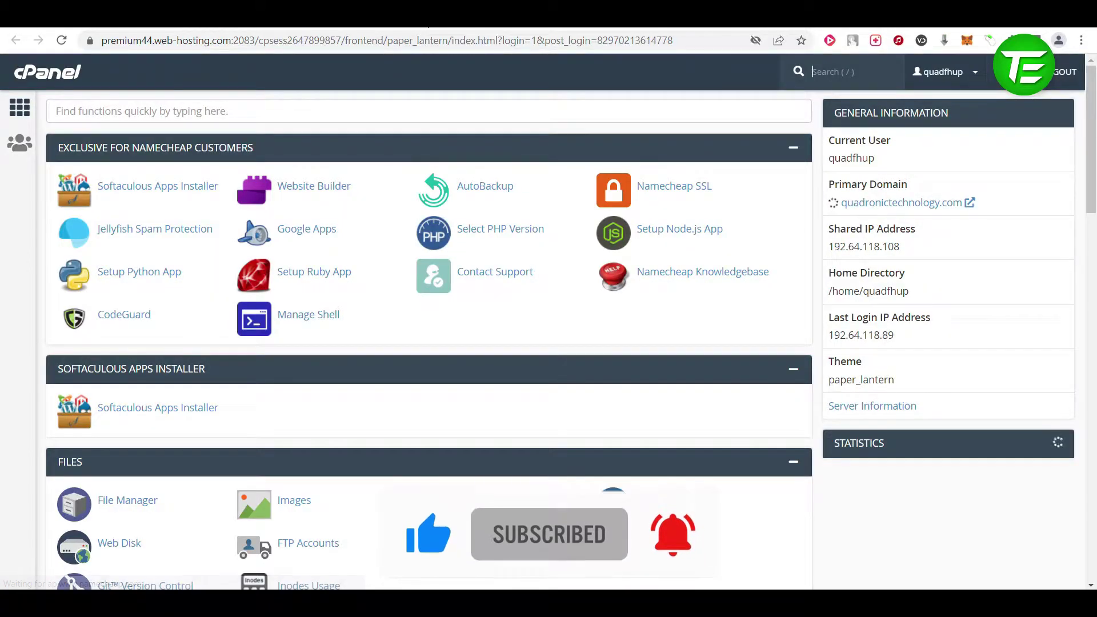
scroll(413, 141, down, 3)
scroll(413, 141, down, 3)
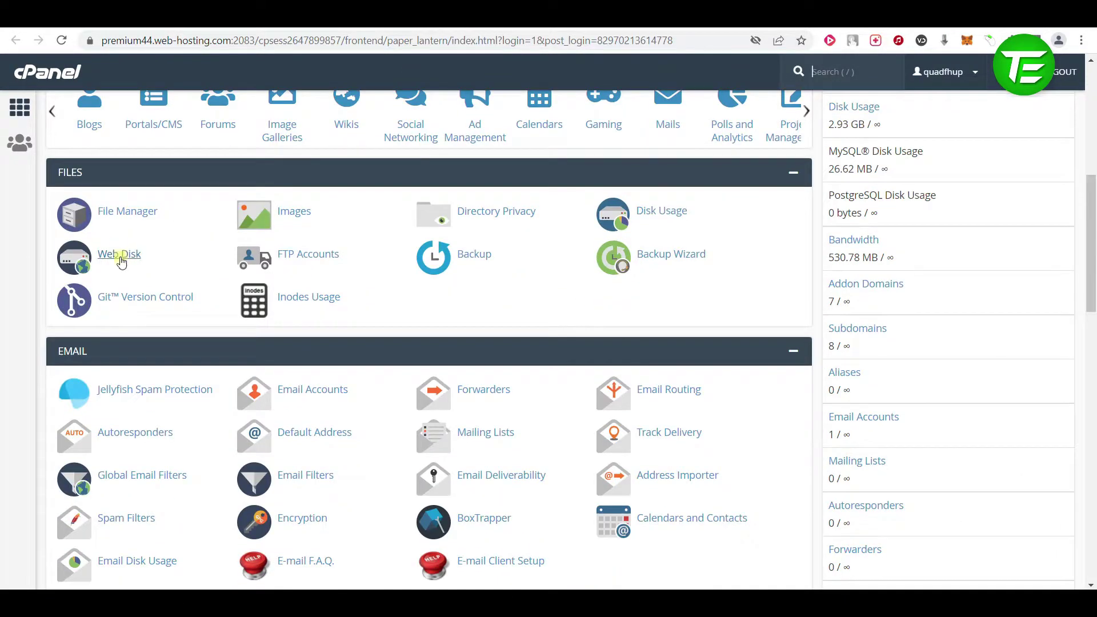
right_click(140, 212)
click(148, 228)
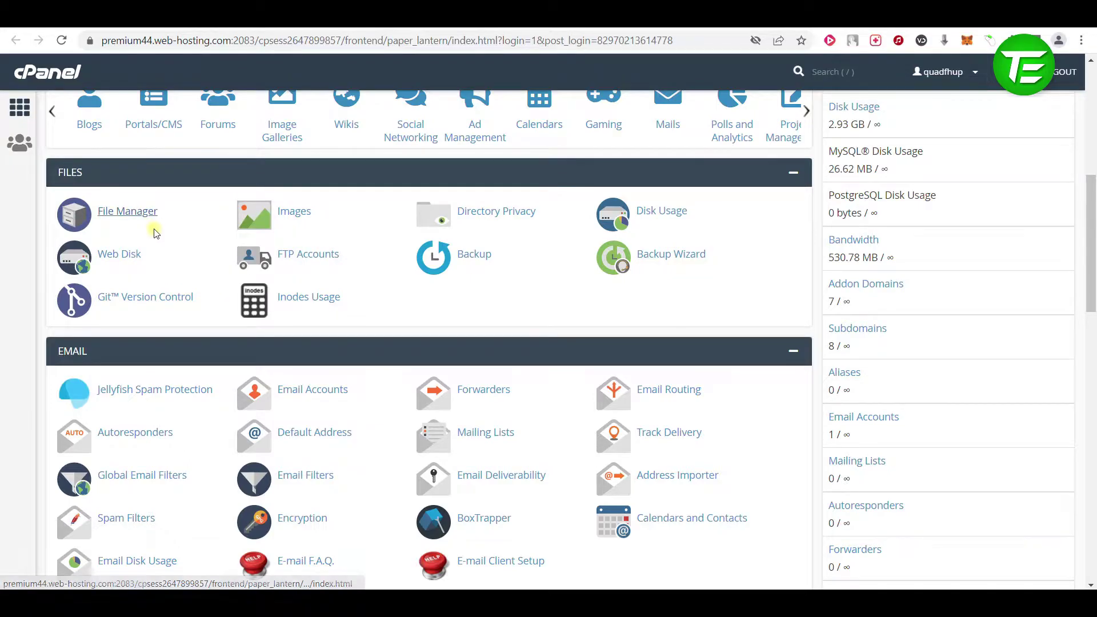
scroll(150, 231, down, 5)
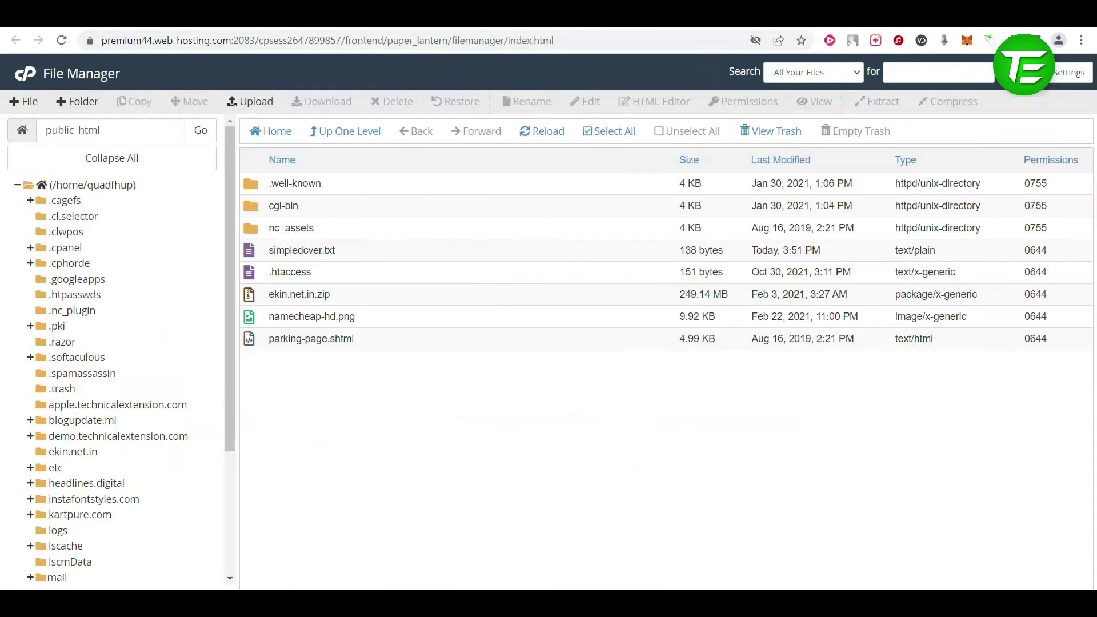
Step: Display the account's home directory and examine the website folders from apple.technicalextension.com to kartpure.com
click(97, 184)
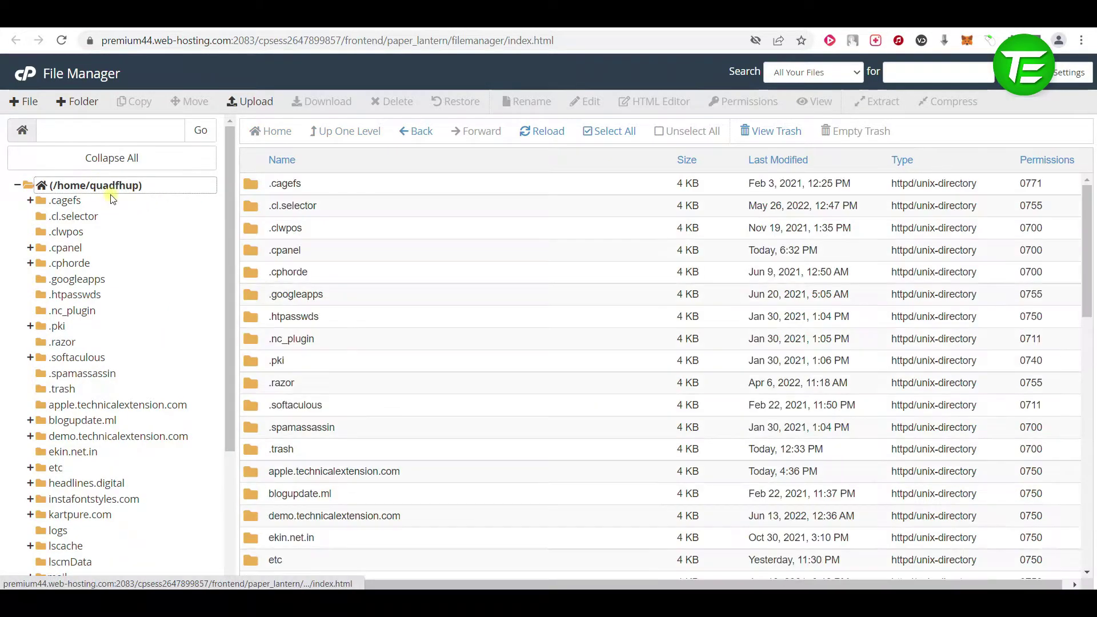
scroll(354, 354, down, 3)
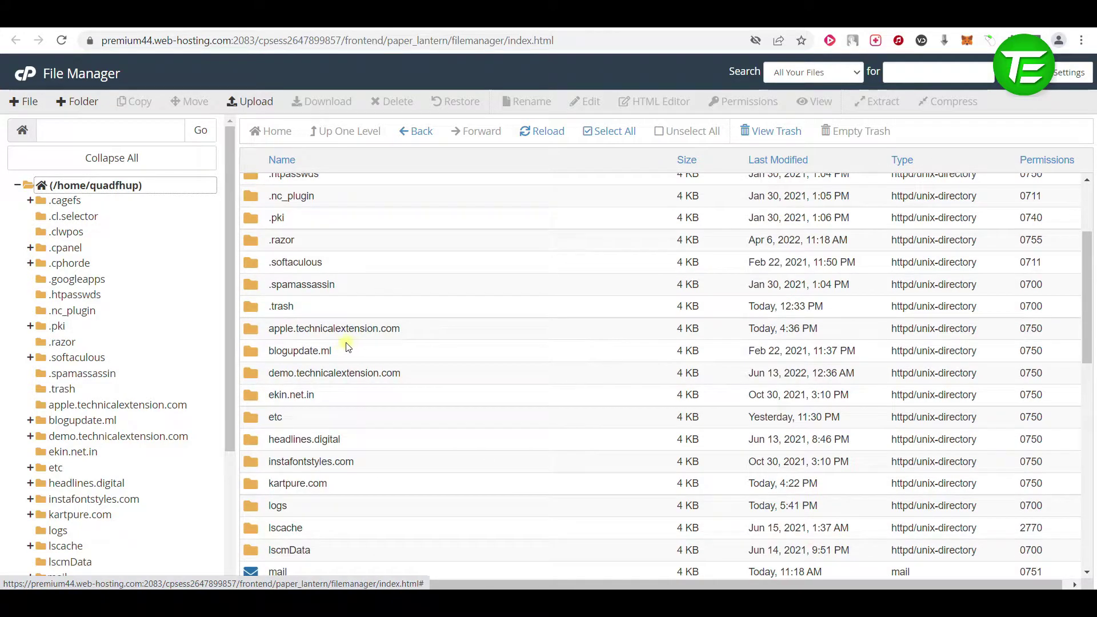
click(350, 352)
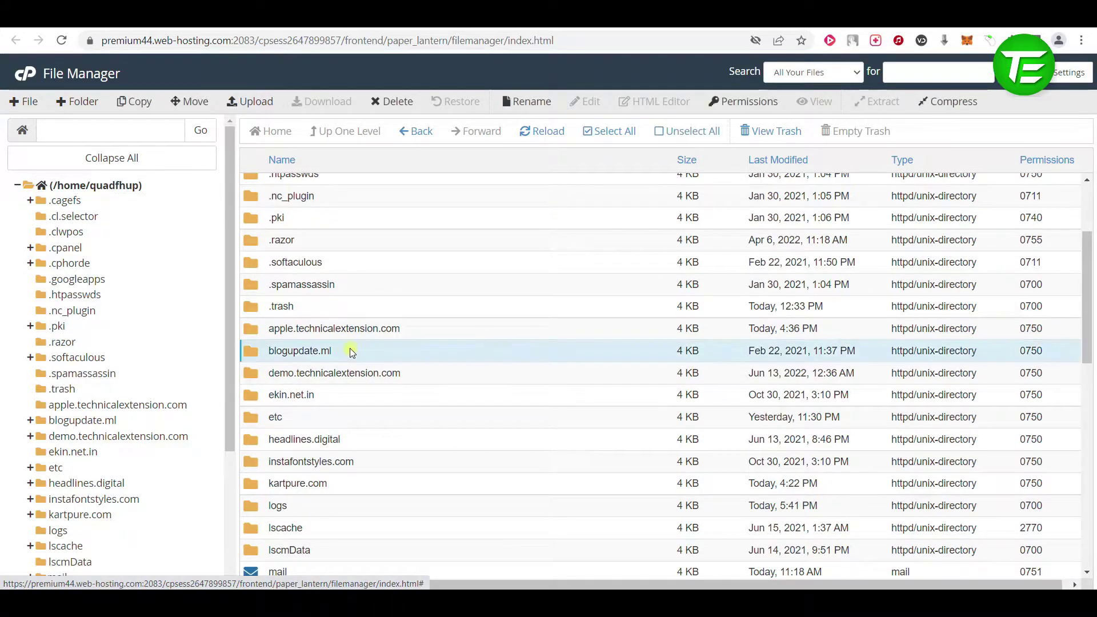
click(406, 335)
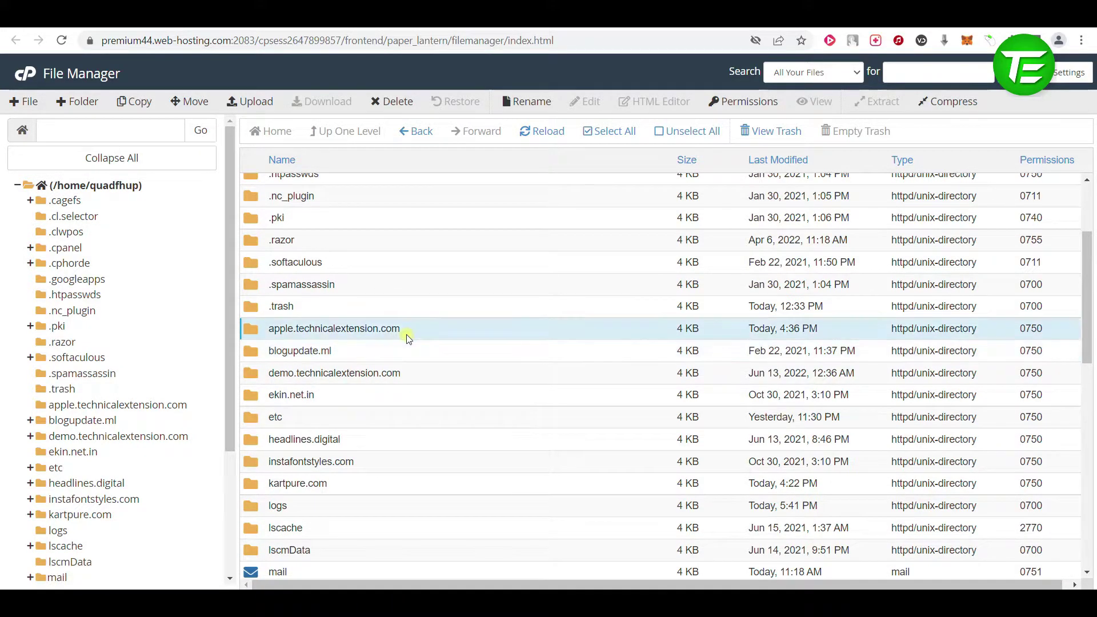
click(388, 396)
click(360, 443)
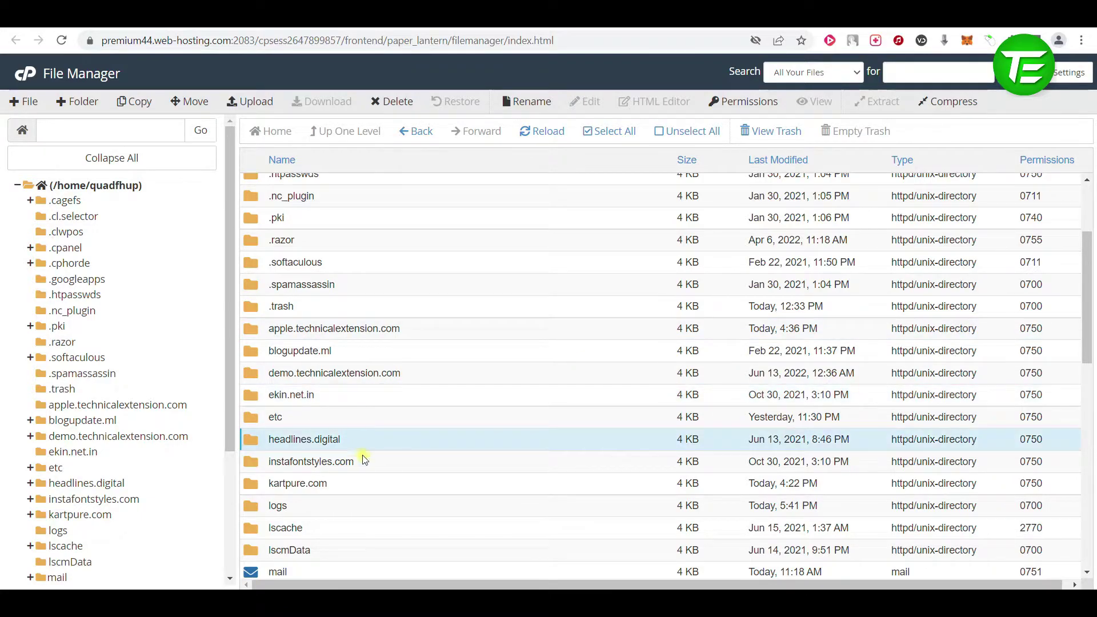
click(366, 460)
click(358, 490)
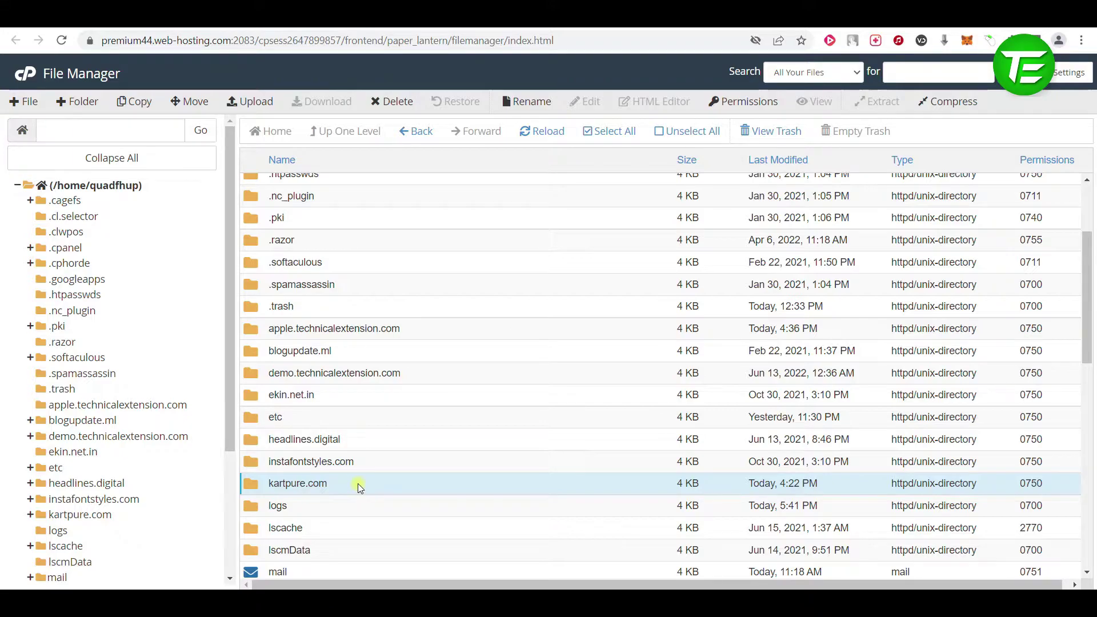
Step: Look inside the instafontstyles.com folder and return to the home directory's list of domain folders
double_click(386, 461)
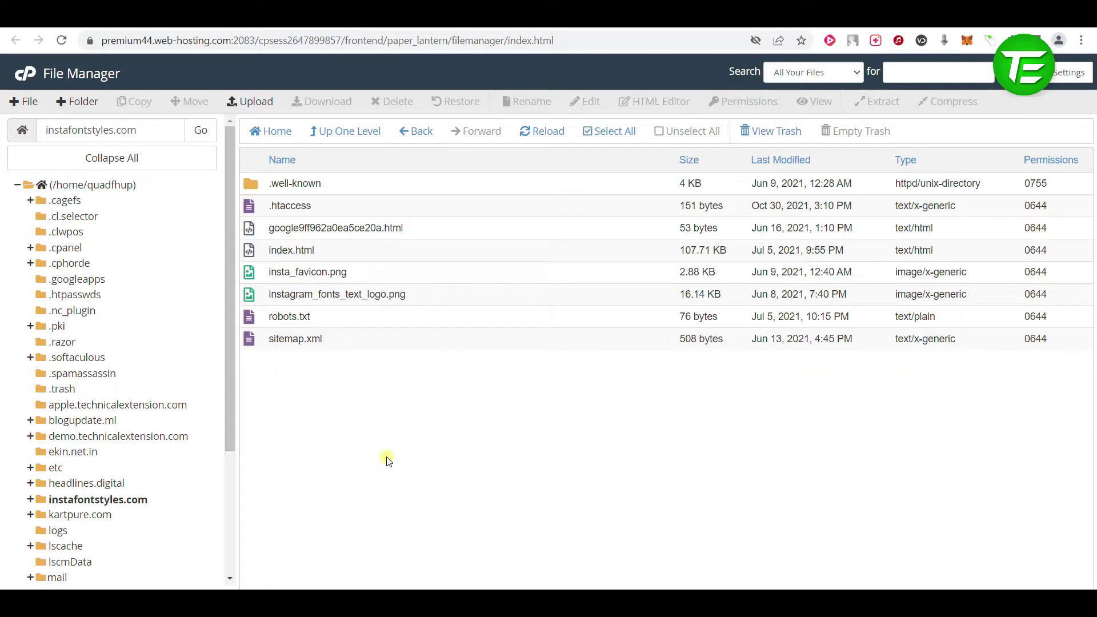
click(337, 131)
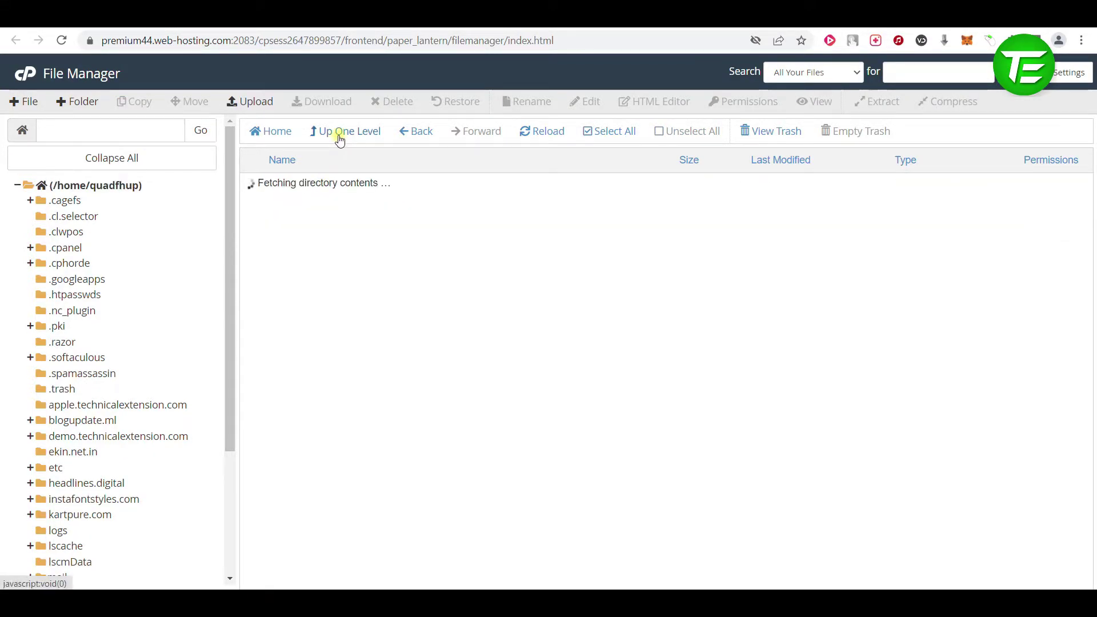
scroll(430, 492, down, 4)
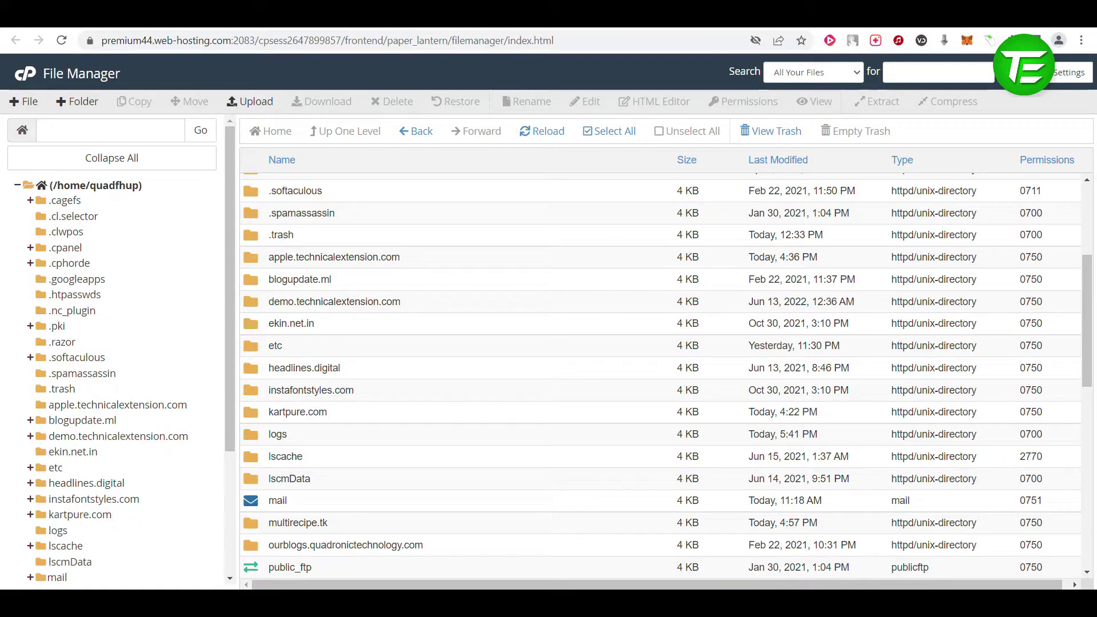
Step: Switch to the Freenom domains list and select the domain name redytocook.tk
key(ctrl+Tab)
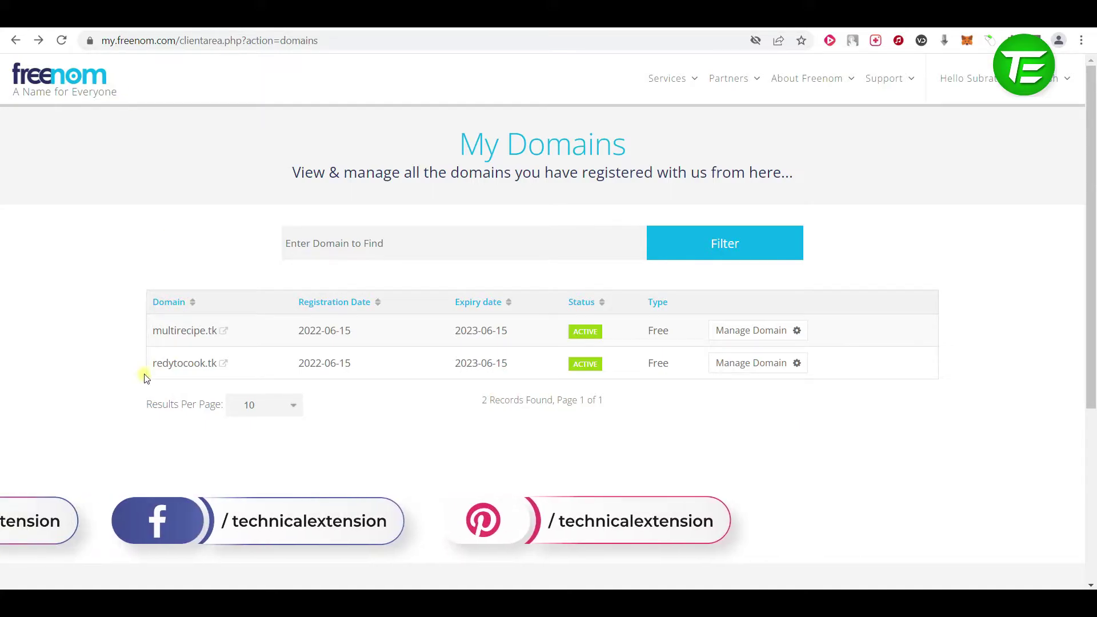
drag(152, 366, 216, 371)
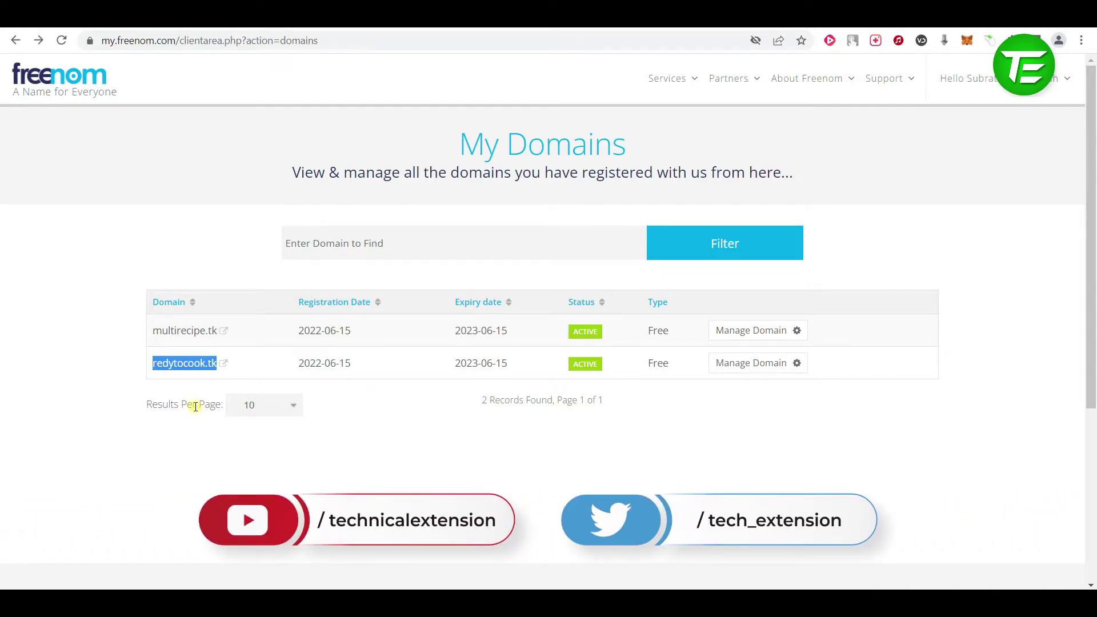
Step: Return to cPanel and open the Addon Domains page
click(417, 28)
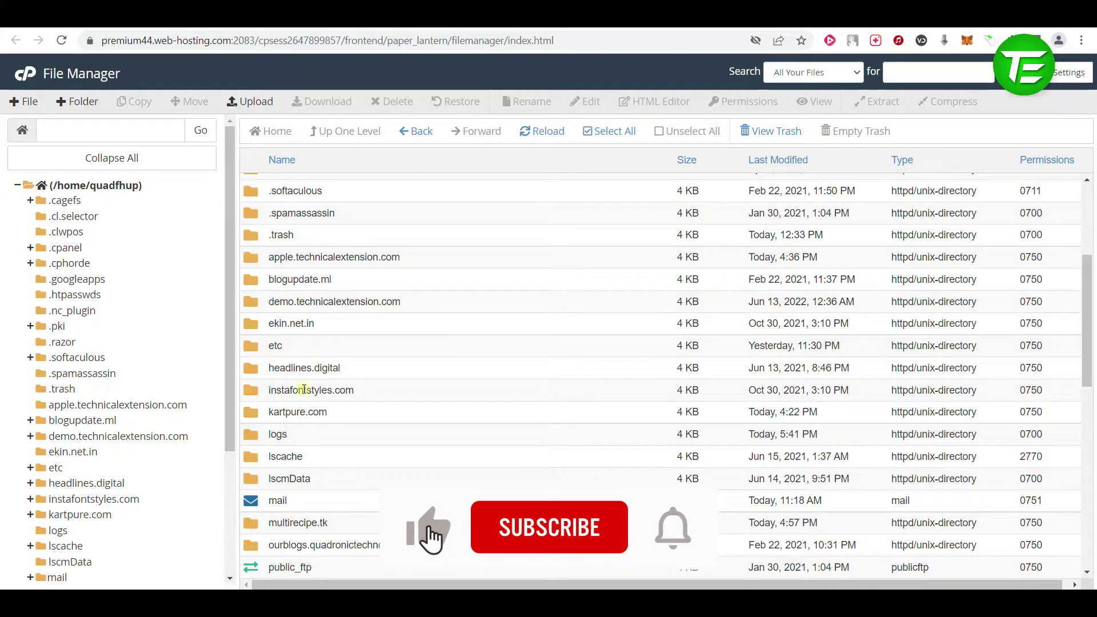
click(338, 417)
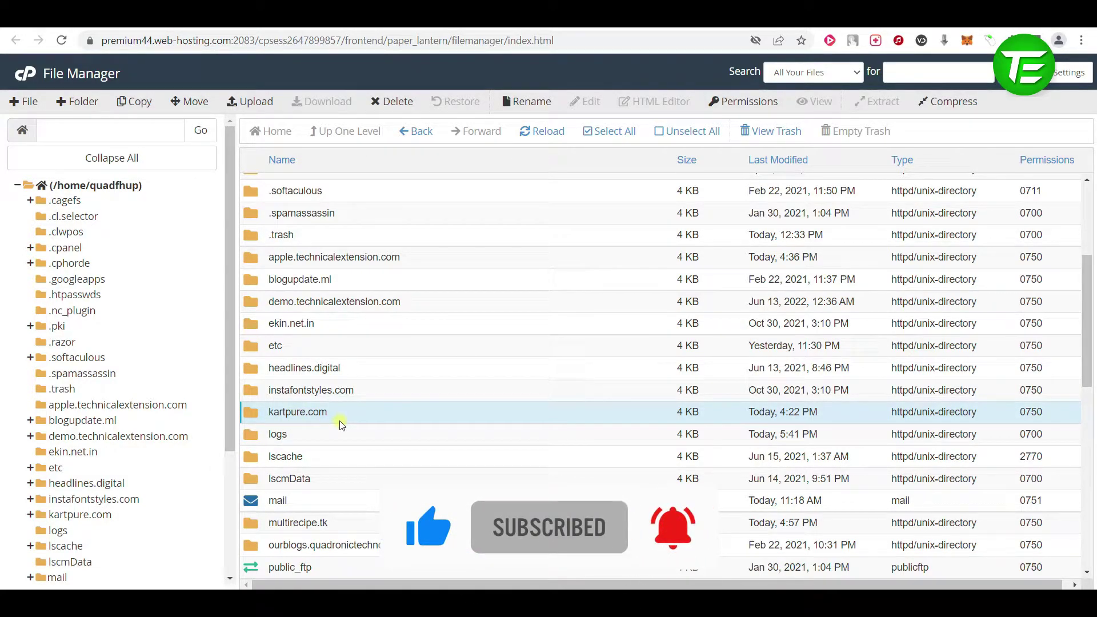
click(387, 28)
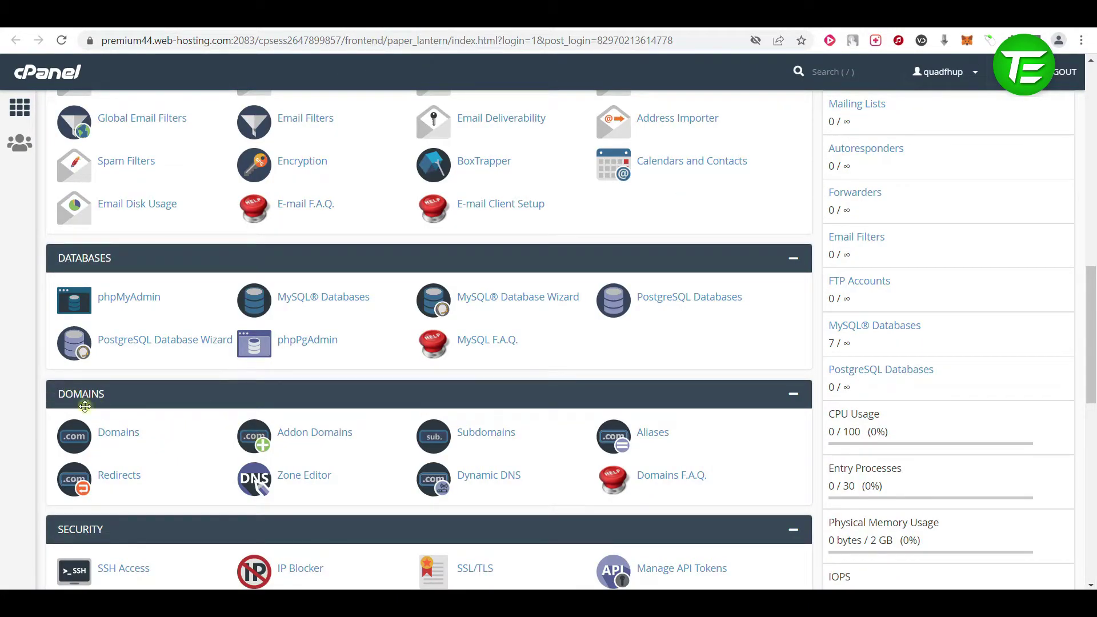
right_click(303, 433)
click(313, 439)
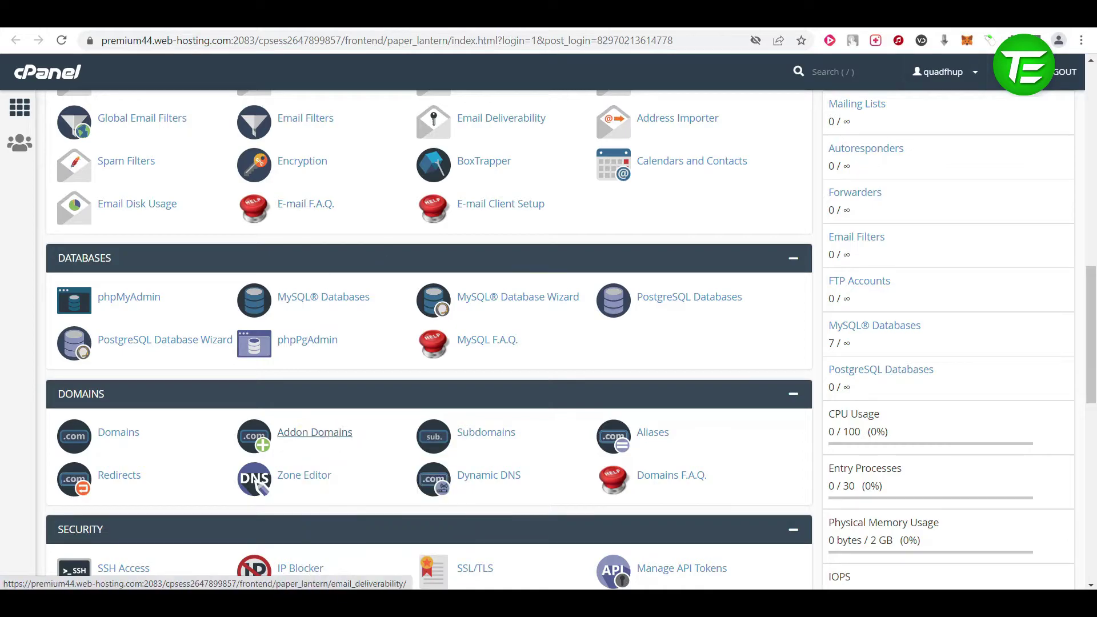
click(314, 433)
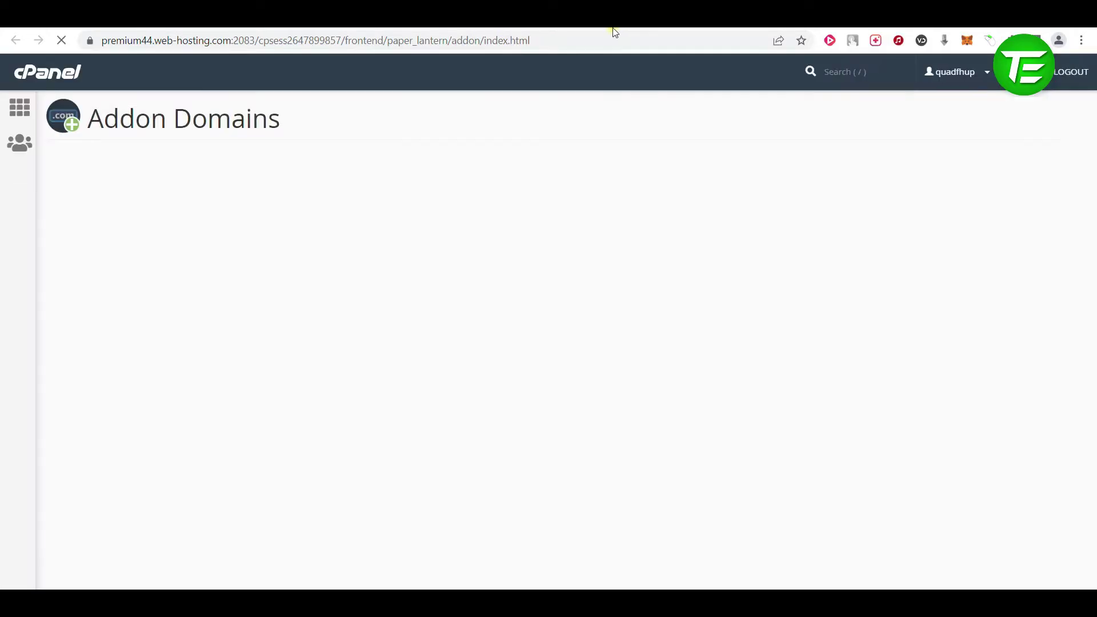
Step: Try to add redytocook.tk as an addon domain with subdomain redytocook and document root redytocook.tk, without an FTP account
click(110, 252)
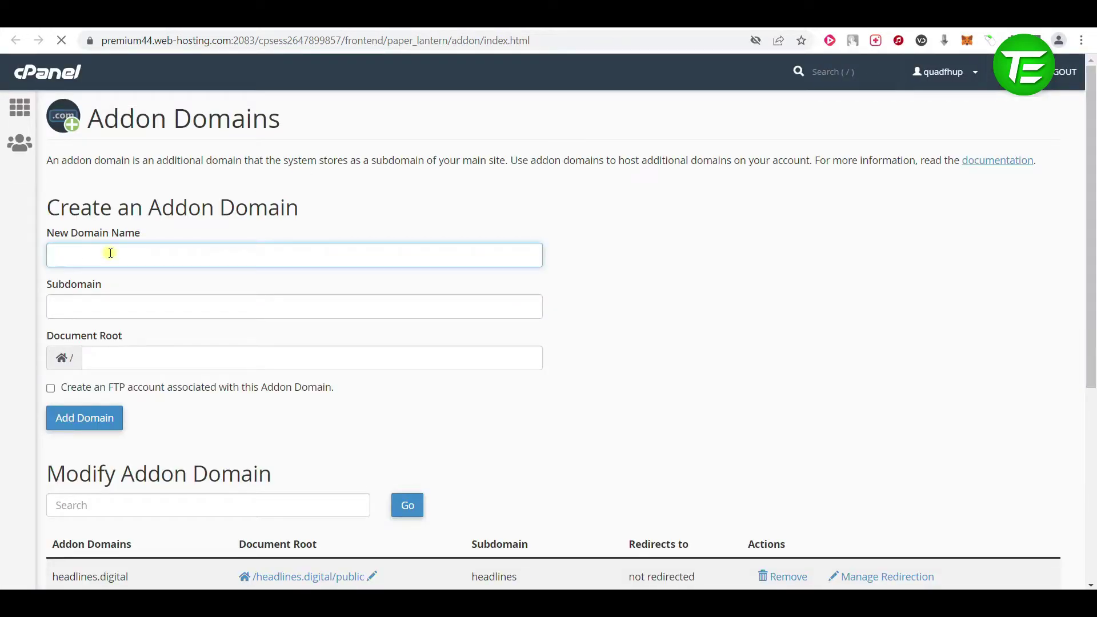
text(redytocook.tk)
click(156, 301)
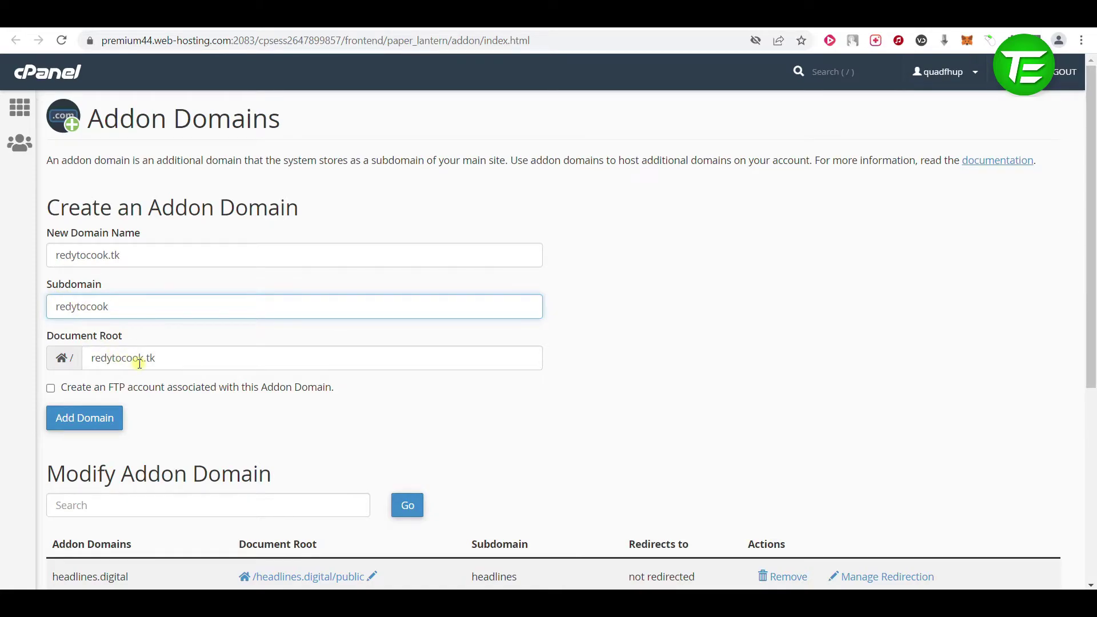
click(118, 394)
scroll(116, 389, down, 1)
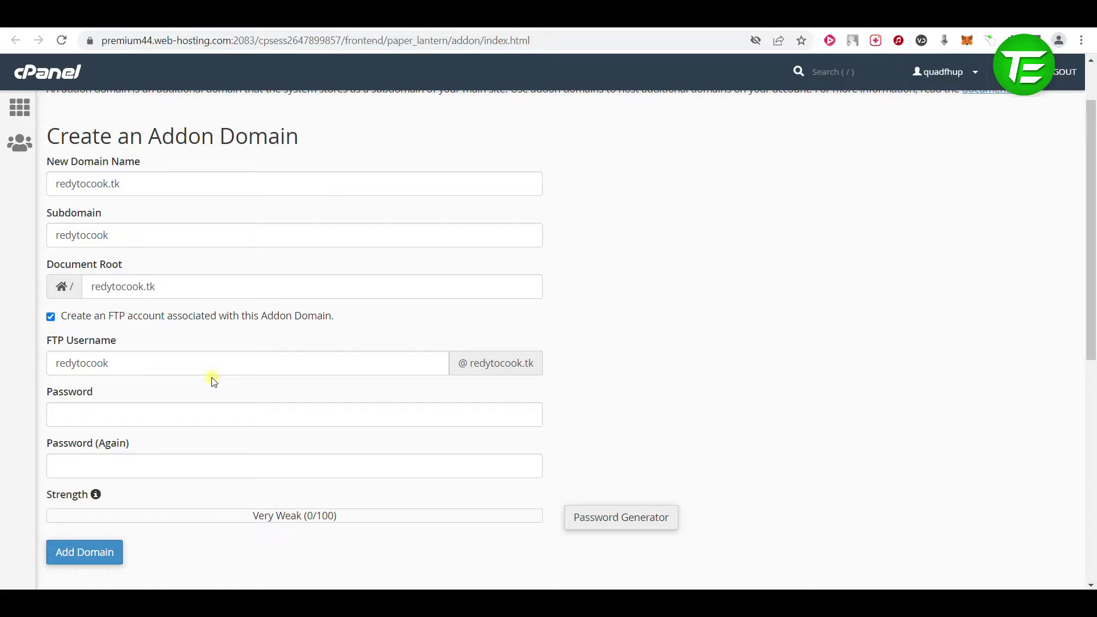
click(152, 324)
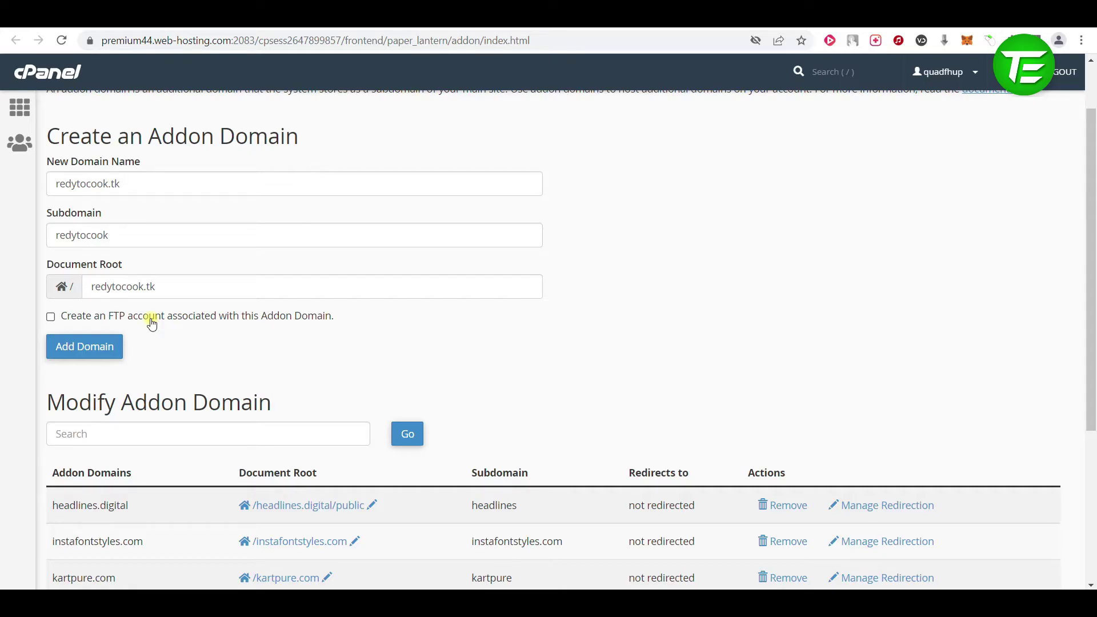
click(97, 352)
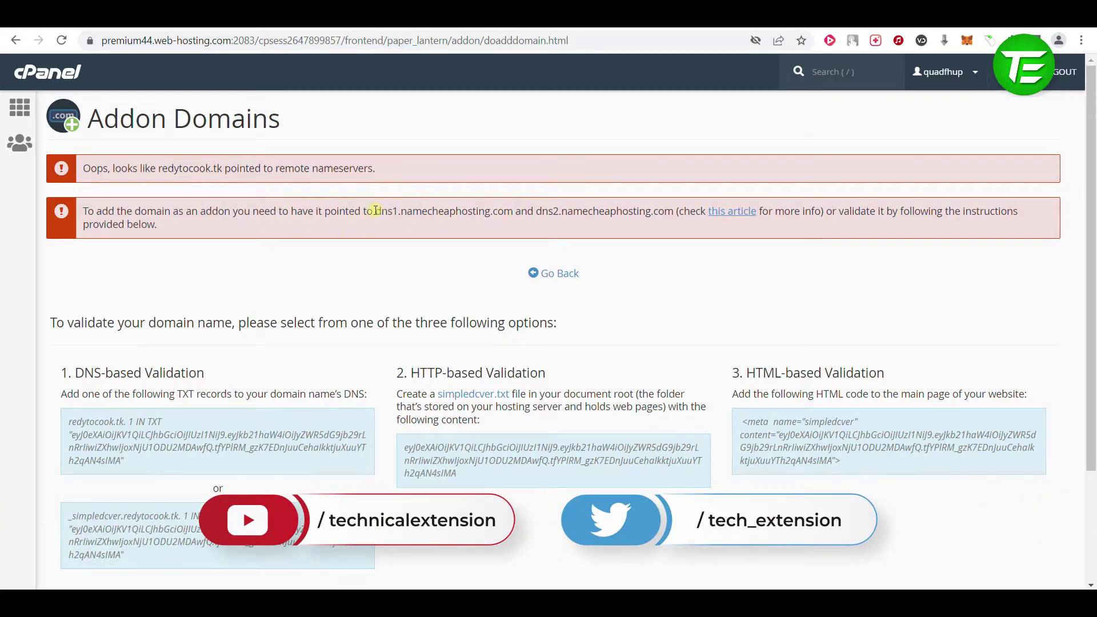
Step: Copy the nameserver dns1.namecheaphosting.com and open the nameserver settings of redytocook.tk in Freenom
drag(375, 211, 510, 213)
key(ctrl+c)
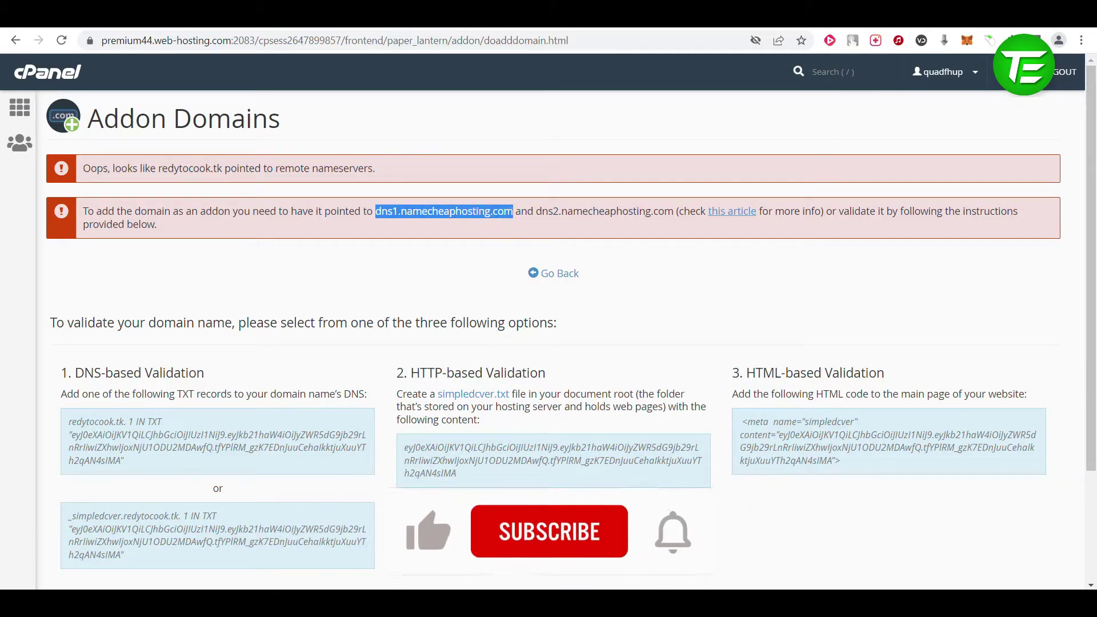
click(227, 17)
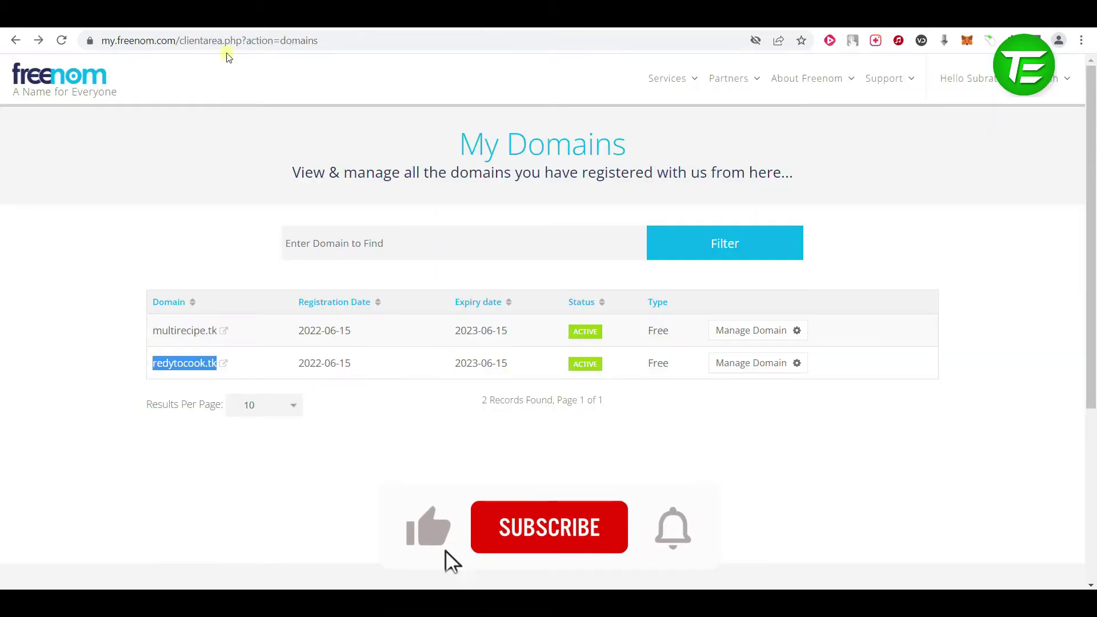
click(755, 370)
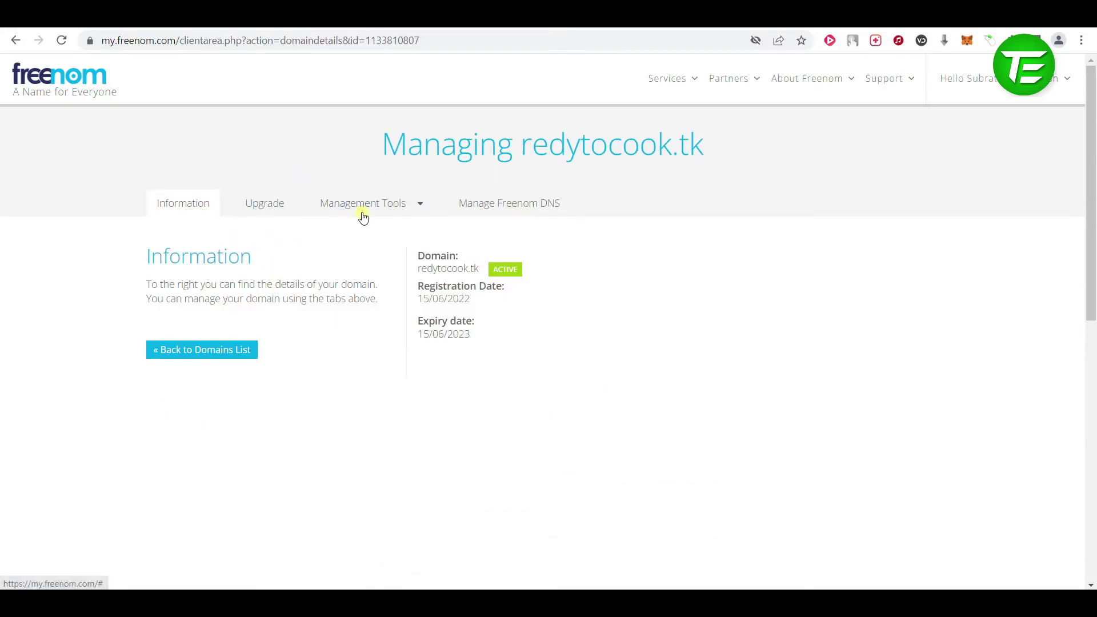
click(363, 216)
click(360, 236)
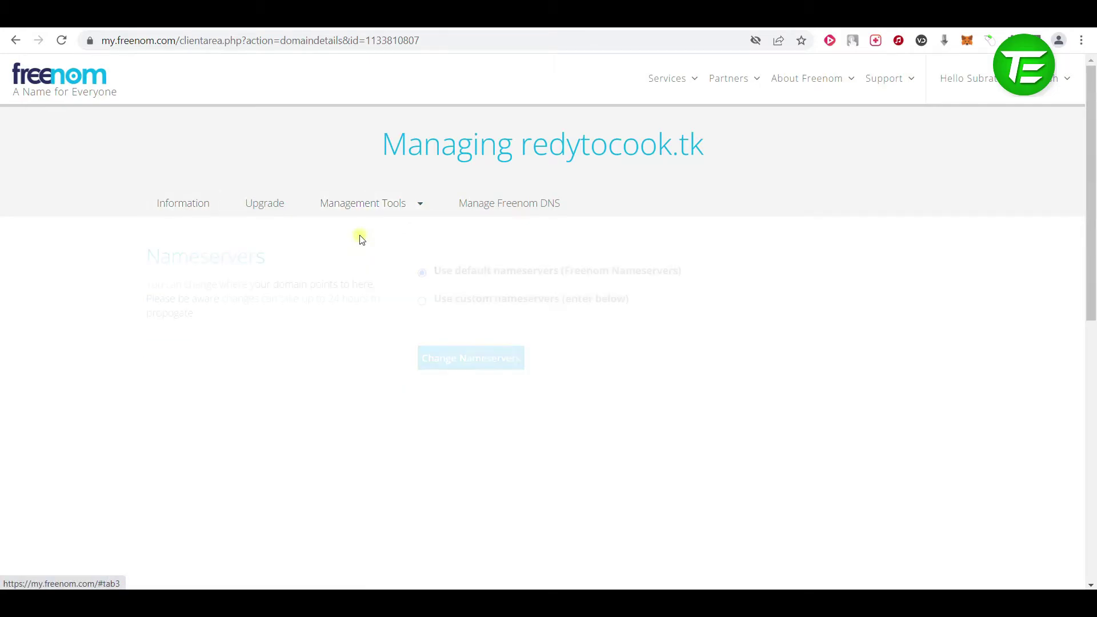
Step: Assign redytocook.tk the custom nameservers dns1.namecheaphosting.com and dns2.namecheaphosting.com, and save the change
click(447, 301)
click(469, 367)
key(Down)
key(Return)
click(457, 415)
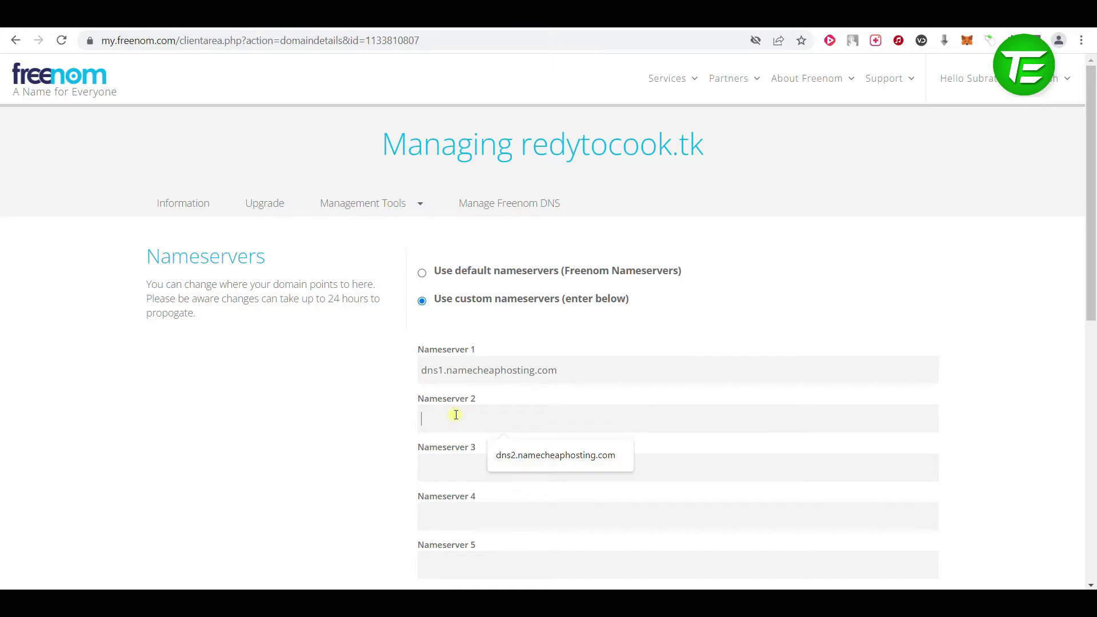
key(ctrl+v)
drag(437, 418, 441, 418)
text(2)
scroll(314, 438, down, 3)
click(449, 393)
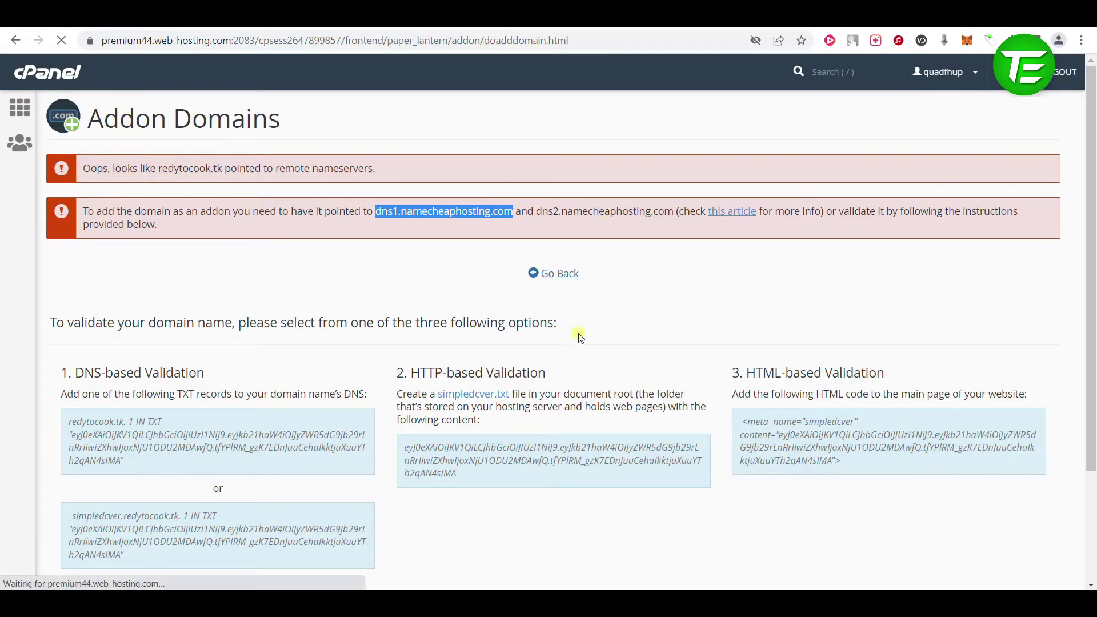
Step: Return to the addon domain form in cPanel and enter dns1.namecheaphosting.com as the new domain name
scroll(594, 365, down, 5)
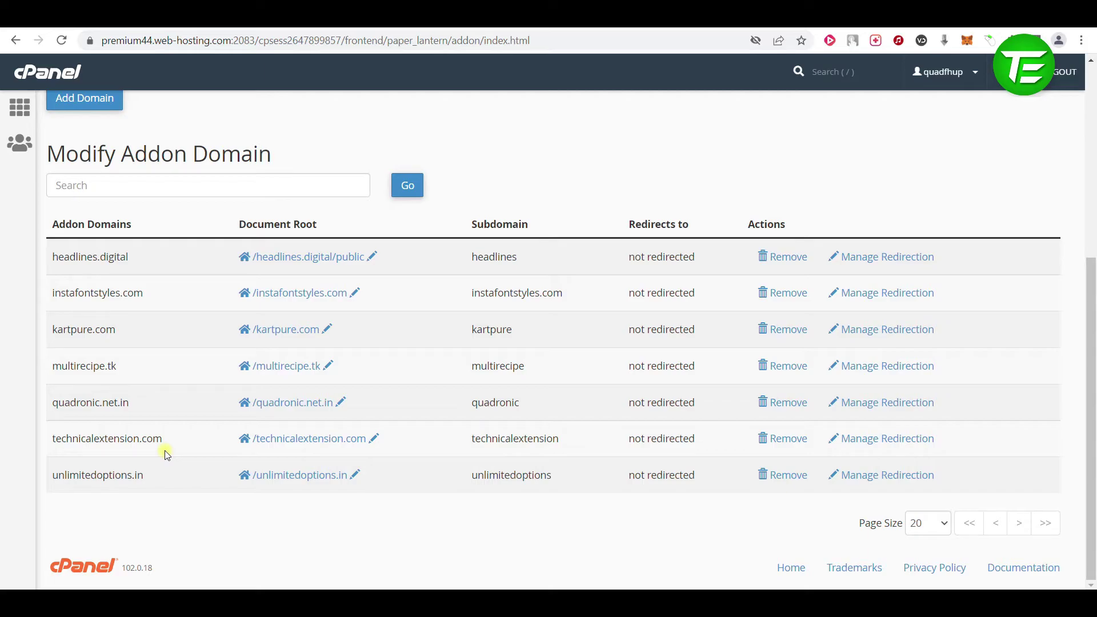
scroll(166, 454, up, 4)
click(97, 147)
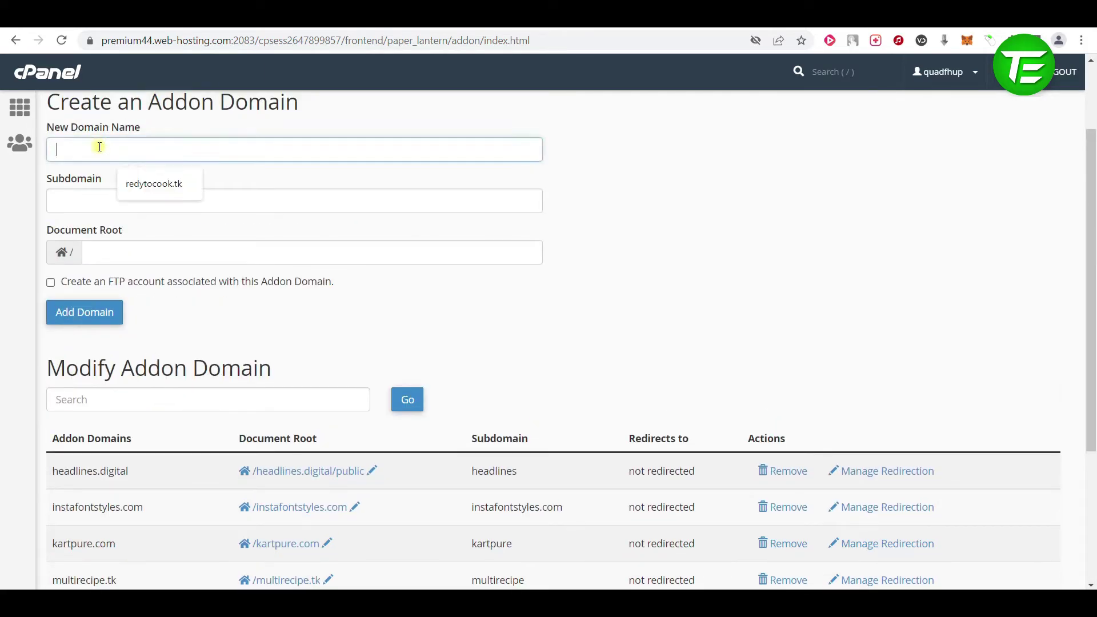
text(dns1.namecheaphosting.com)
Step: Switch to Freenom and copy the domain name redytocook.tk from its information page
click(87, 31)
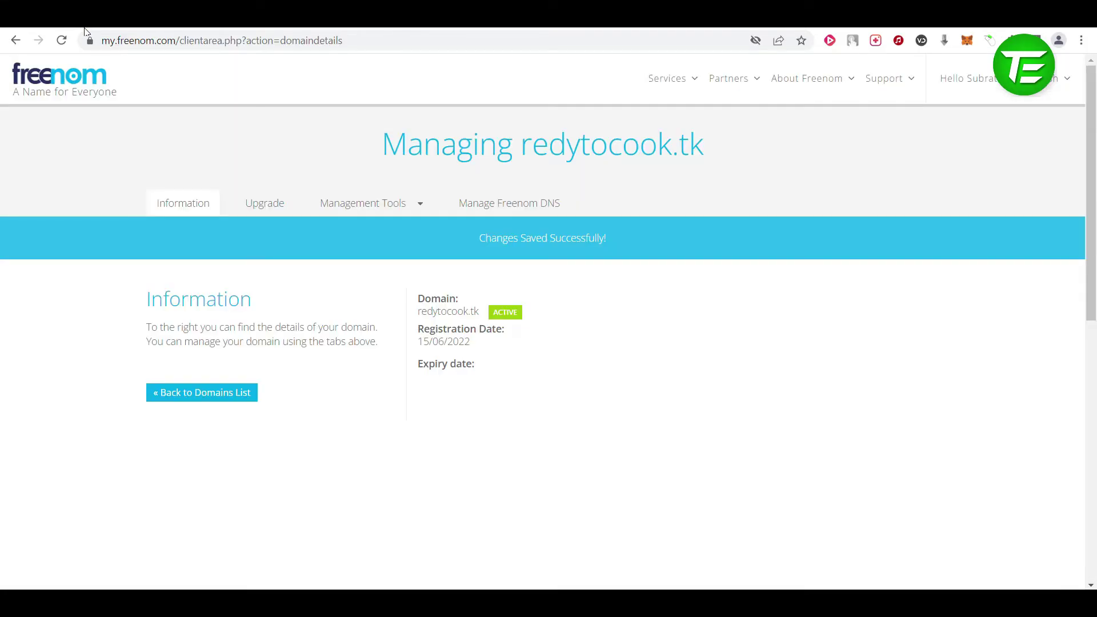
drag(477, 313, 416, 312)
key(ctrl+c)
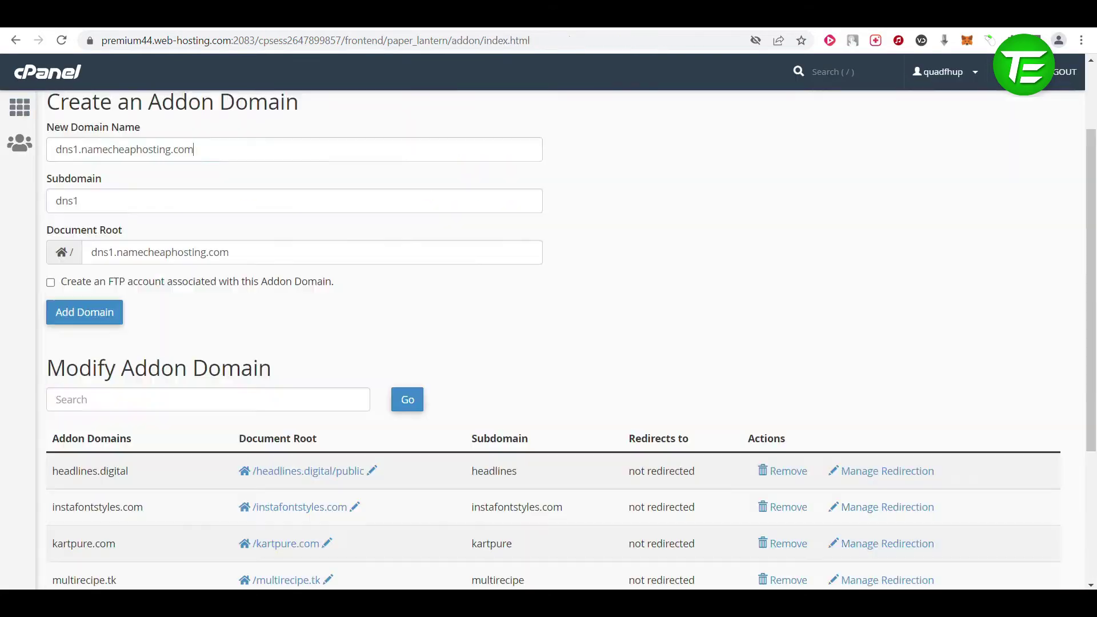
Step: Replace the new domain name with redytocook.tk, create the addon domain with the matching subdomain and document root, and go back
drag(200, 150, 6, 85)
key(ctrl+v)
click(215, 172)
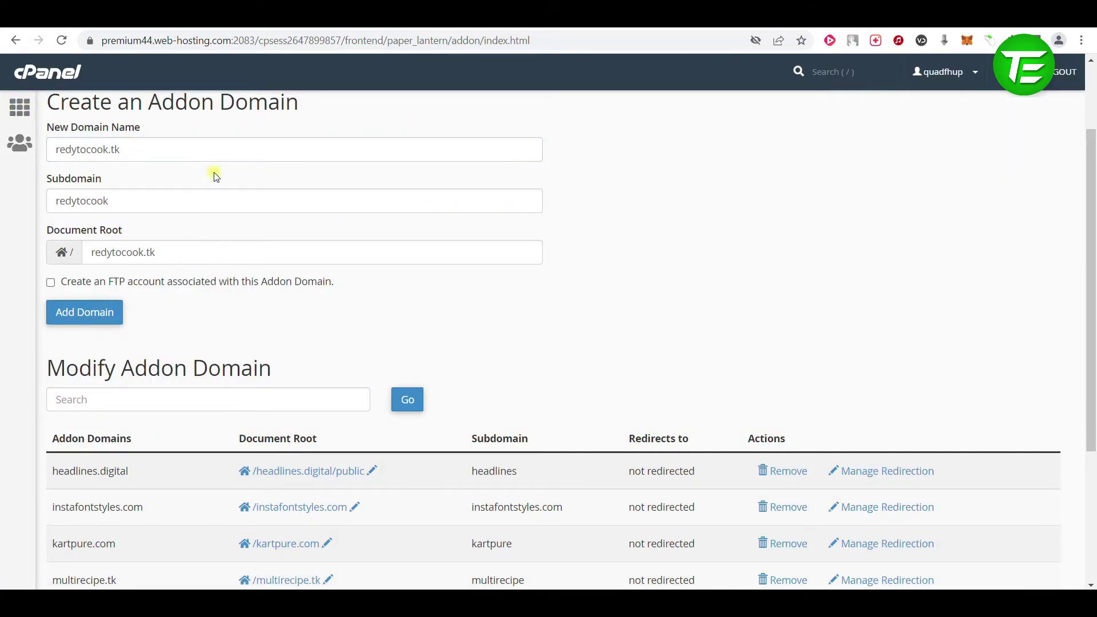
click(100, 319)
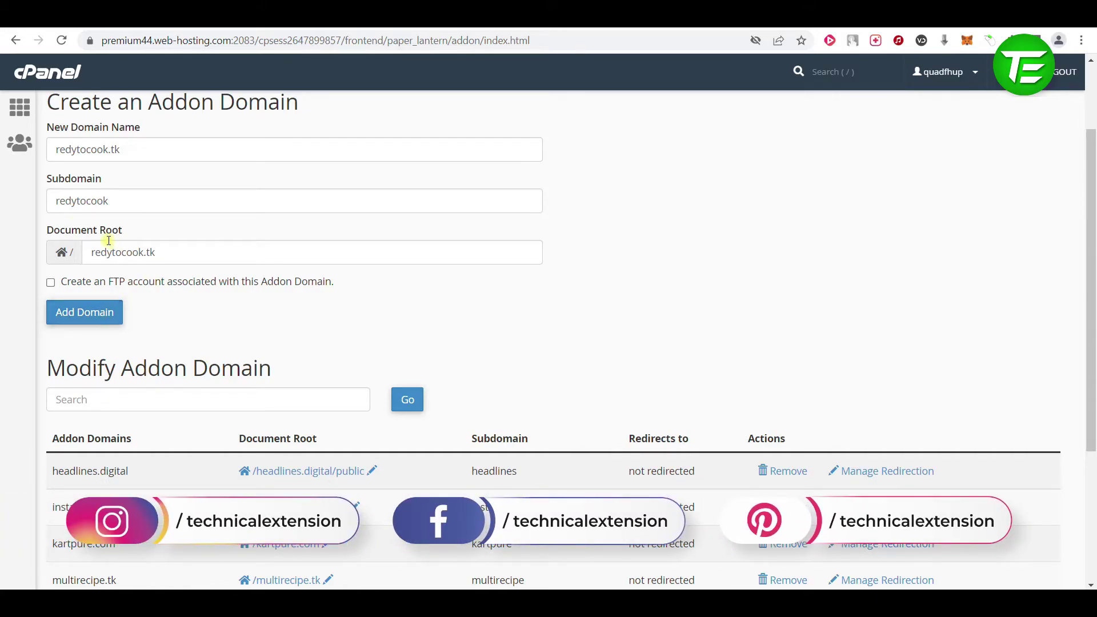
click(60, 311)
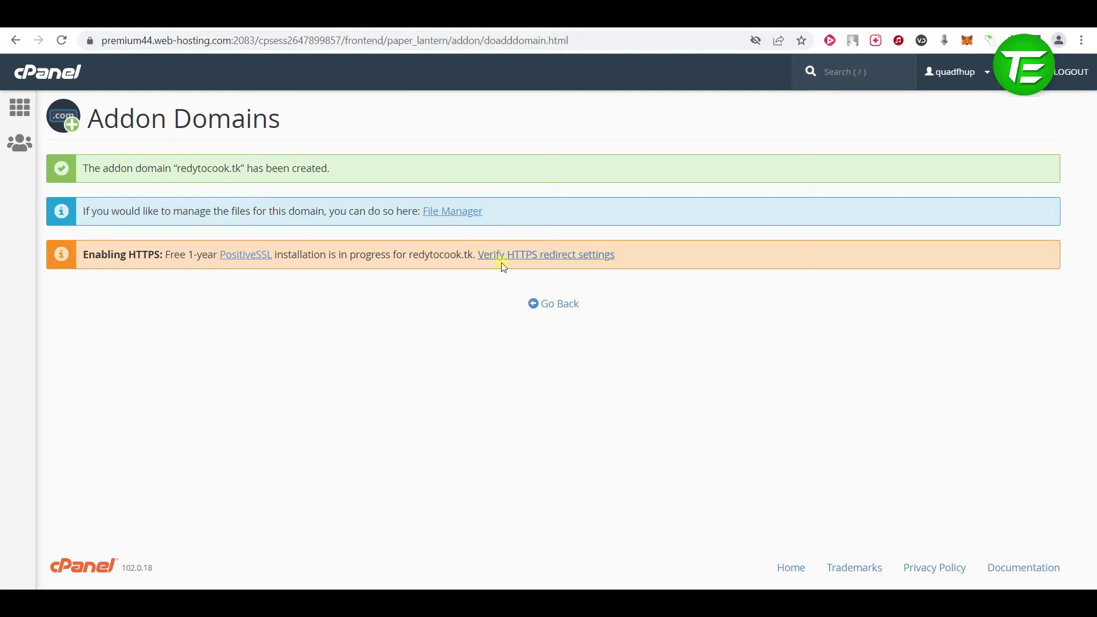
click(542, 306)
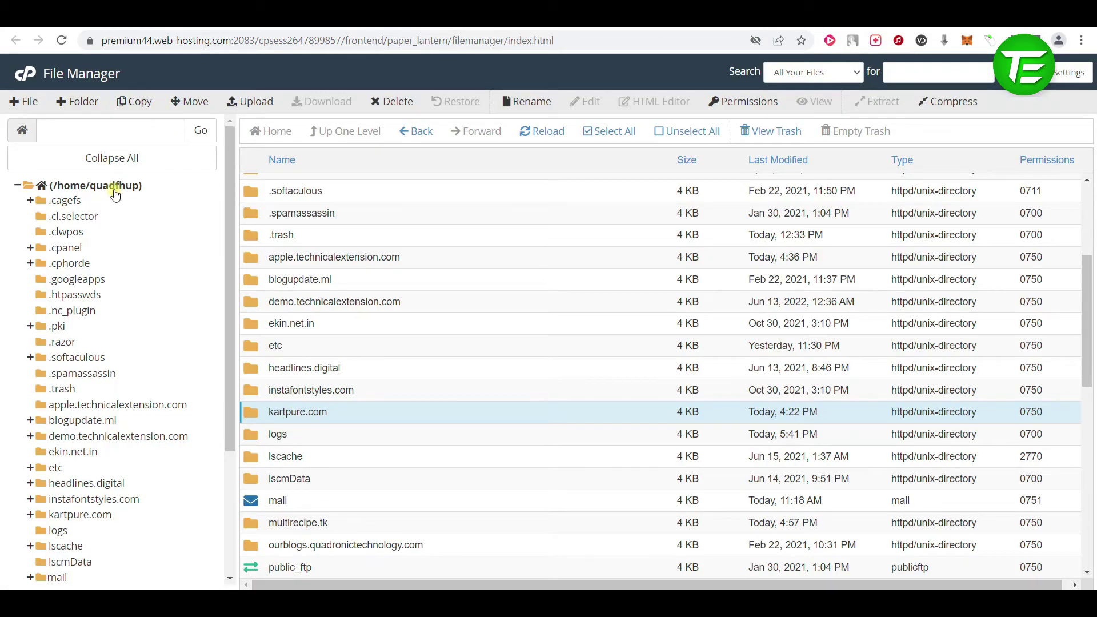
Step: Switch to the File Manager, reload the home directory and open the redytocook.tk folder
click(113, 186)
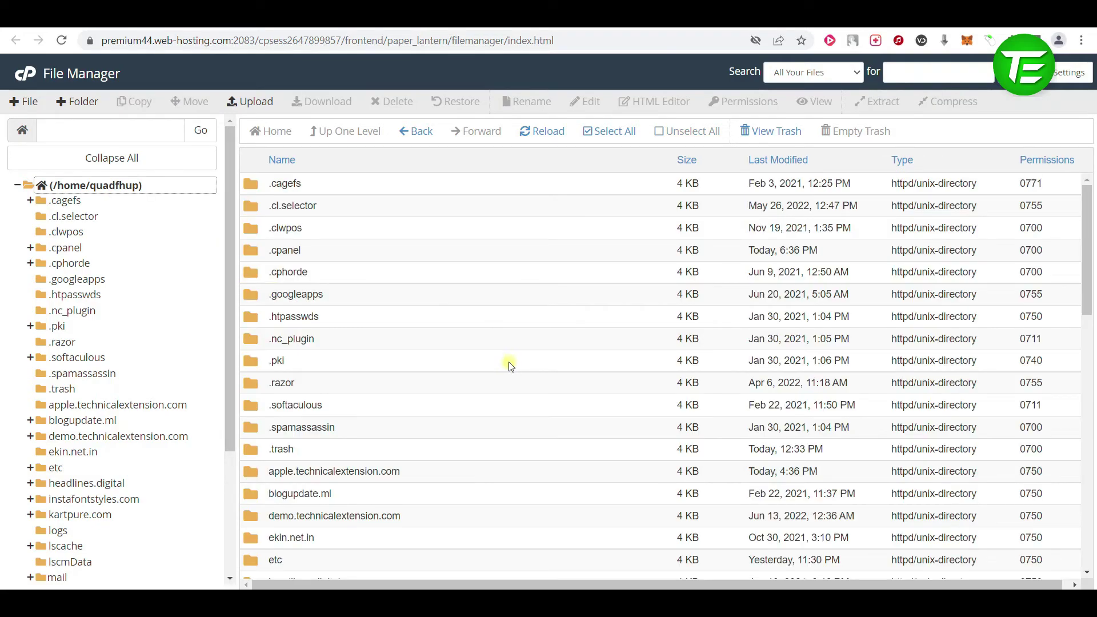
scroll(409, 447, down, 4)
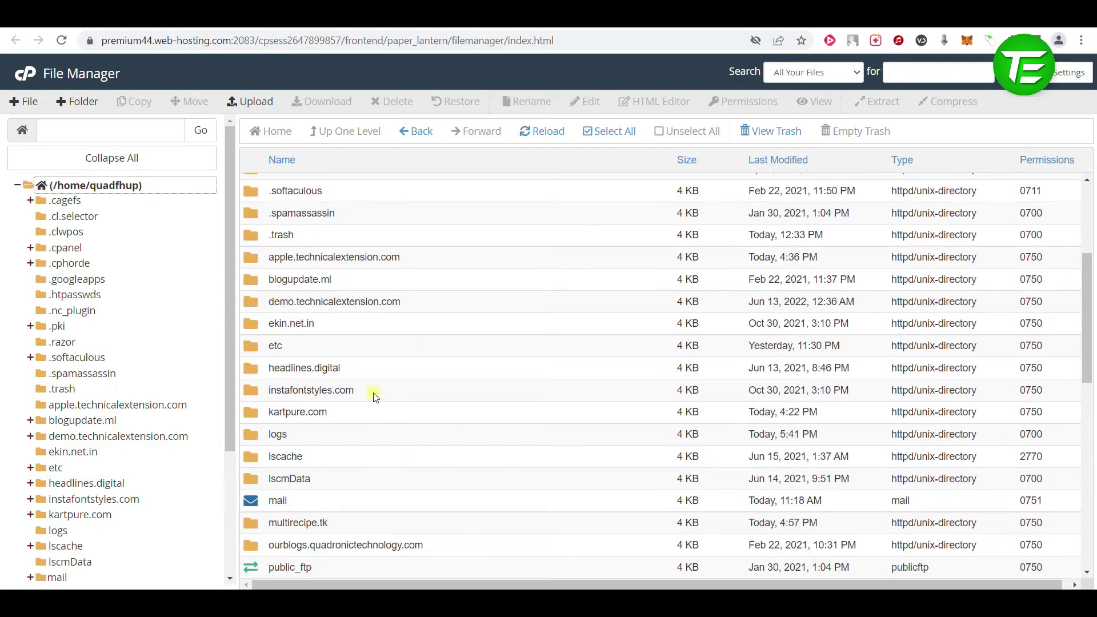
scroll(353, 496, down, 3)
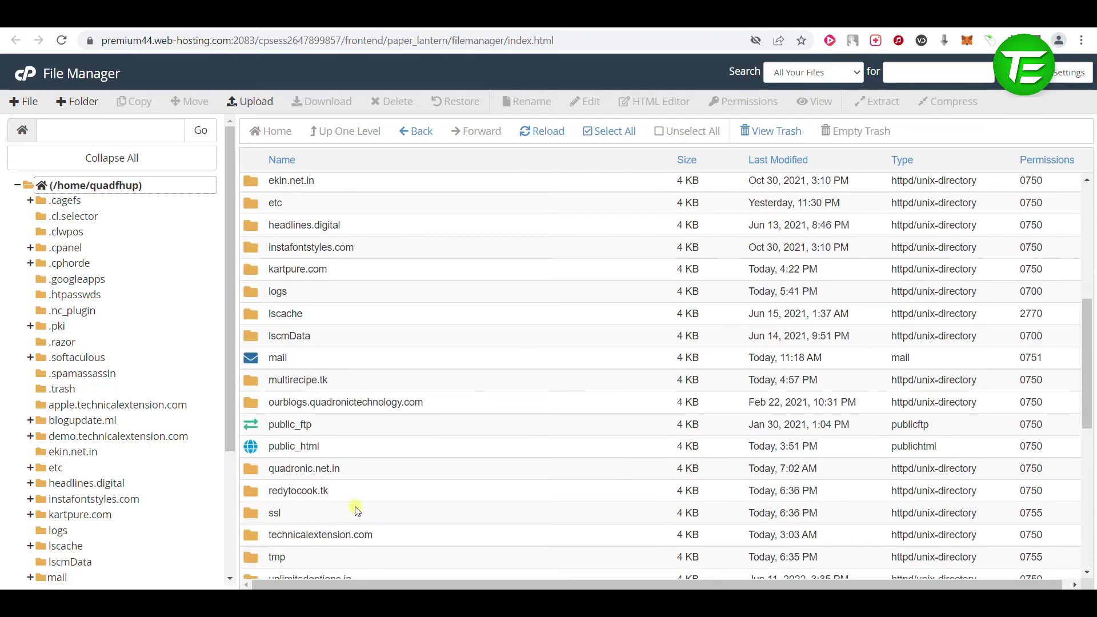
click(351, 493)
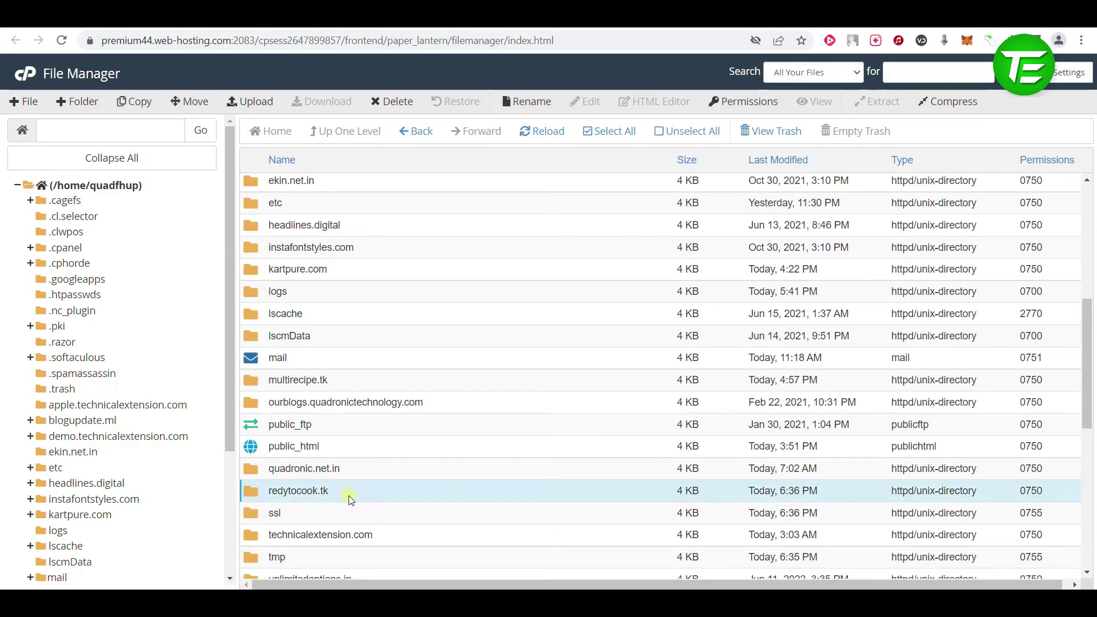
double_click(350, 497)
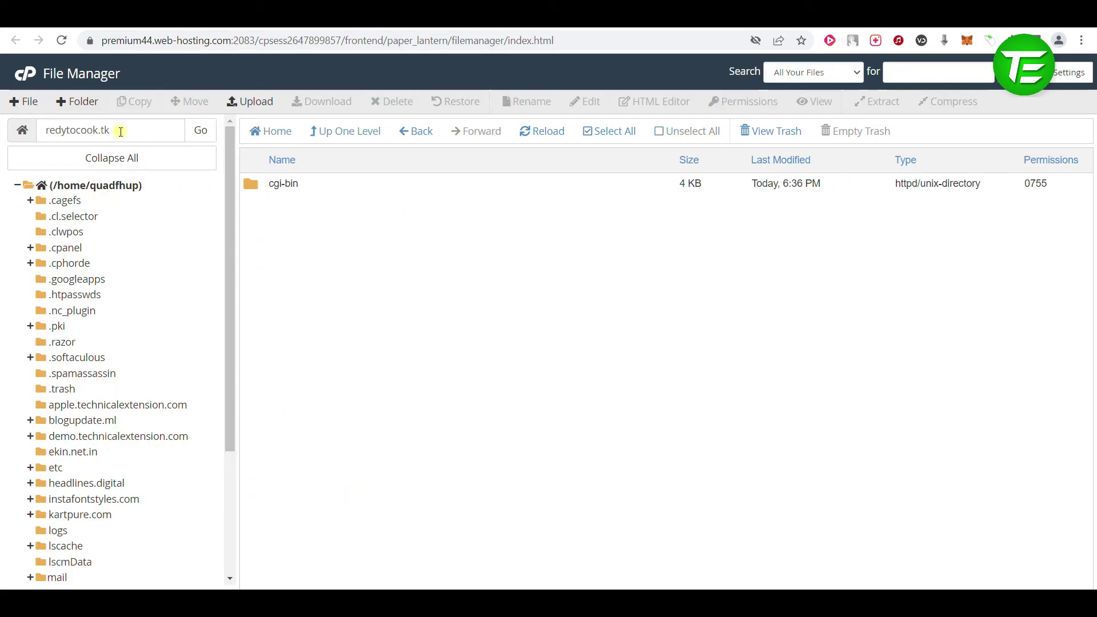
Step: Copy the folder name redytocook.tk from the File Manager path and load it as a website in a new browser tab
drag(120, 131, 24, 130)
key(ctrl+c)
key(ctrl+t)
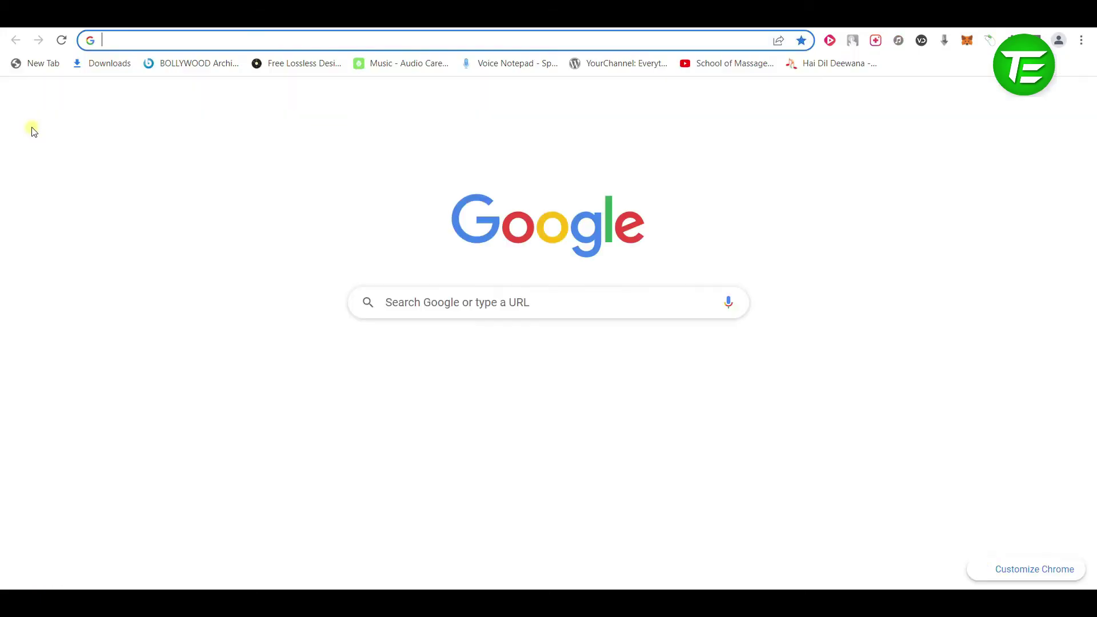
key(ctrl+v)
key(Return)
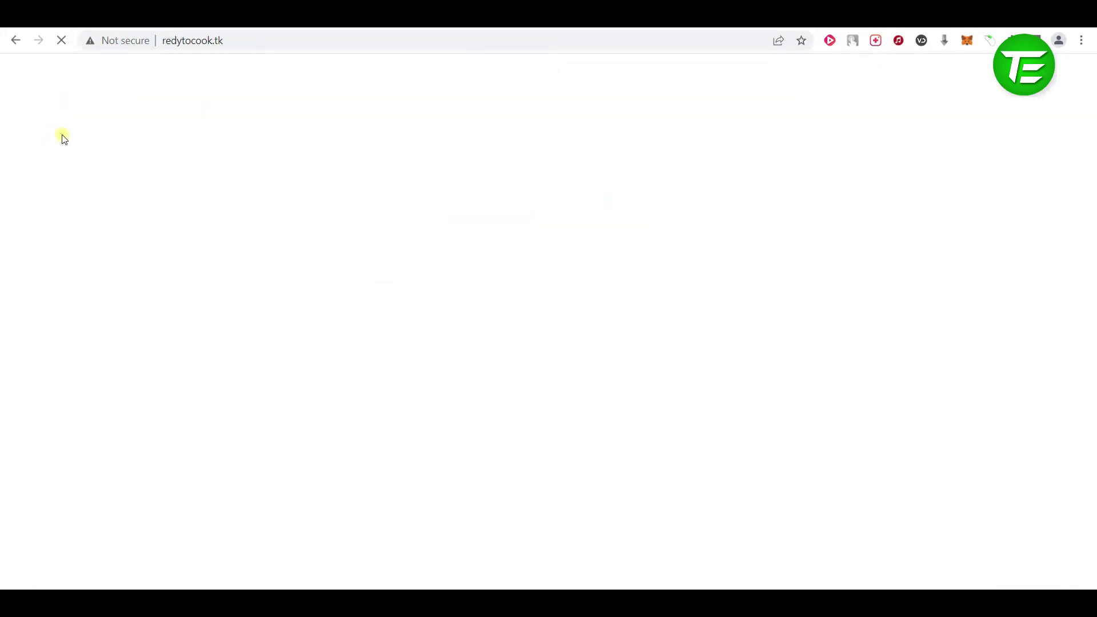